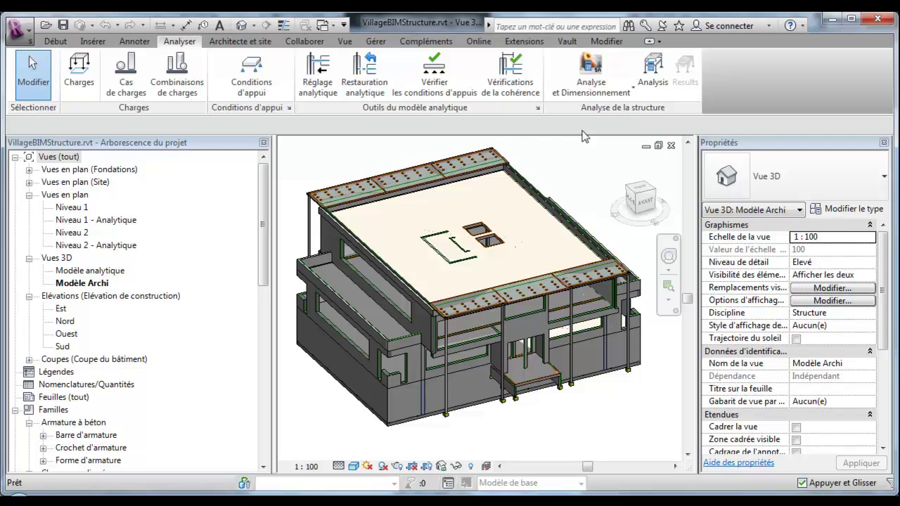
- Start the Robot Structural Analysis integration and set DL1 as the self-weight case in the send options
left_click(612, 98)
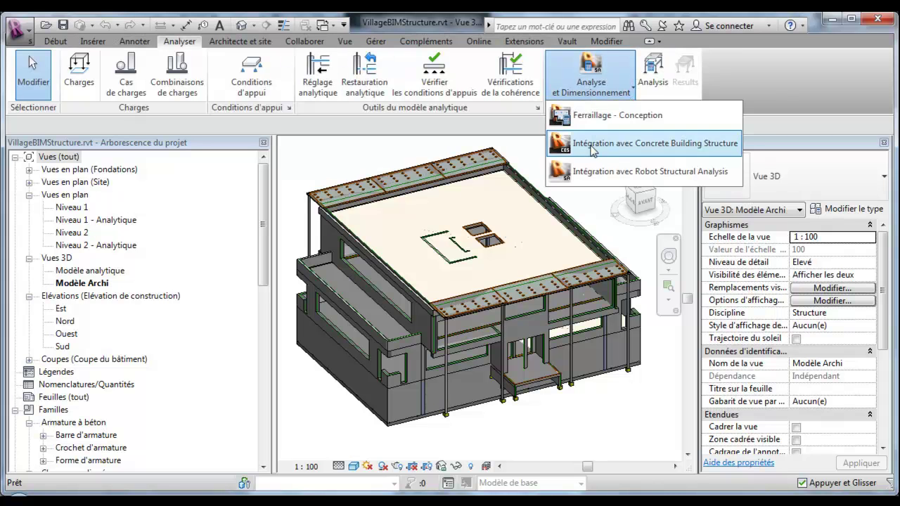
left_click(606, 174)
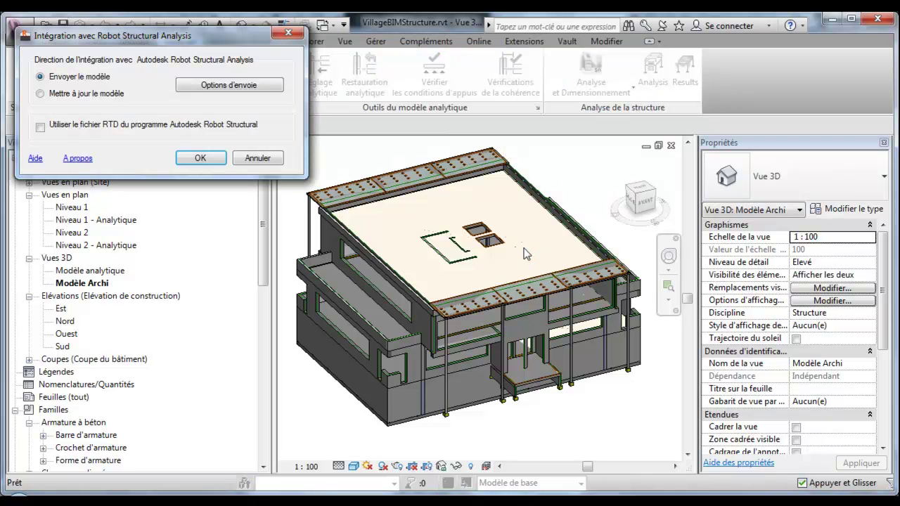
left_click(208, 92)
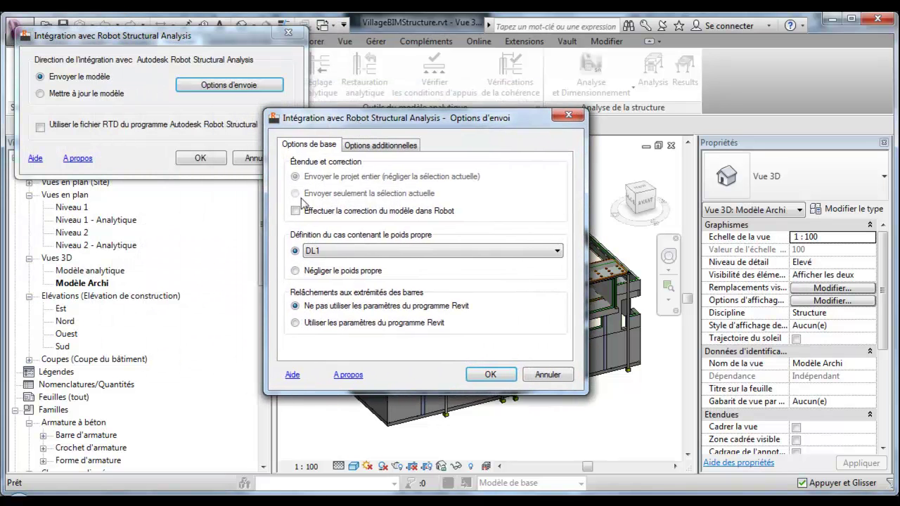
left_click(388, 253)
left_click(388, 263)
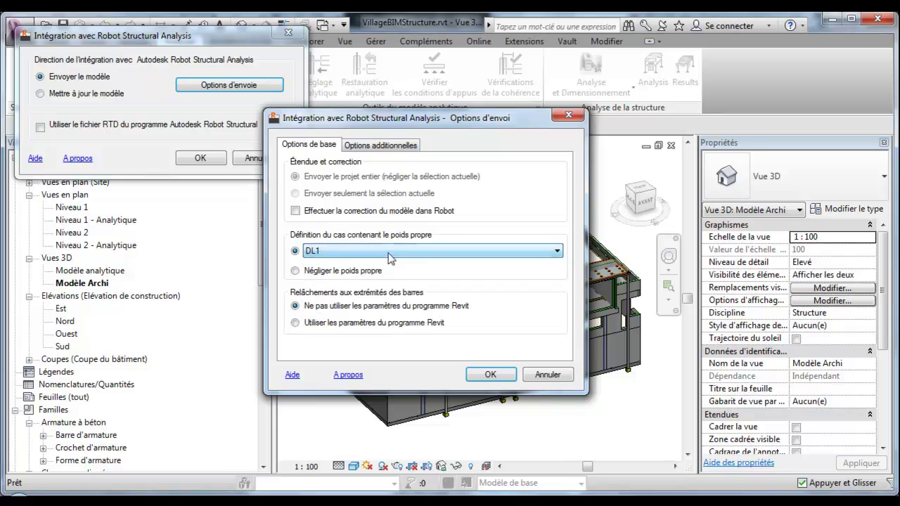
- Check the additional transfer options, accept the send options and send the model to Robot
left_click(388, 153)
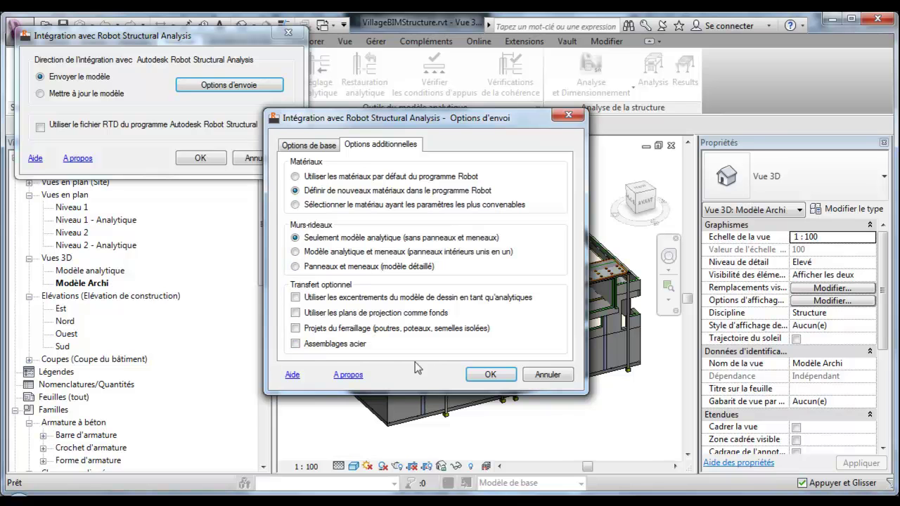
left_click(496, 374)
left_click(216, 162)
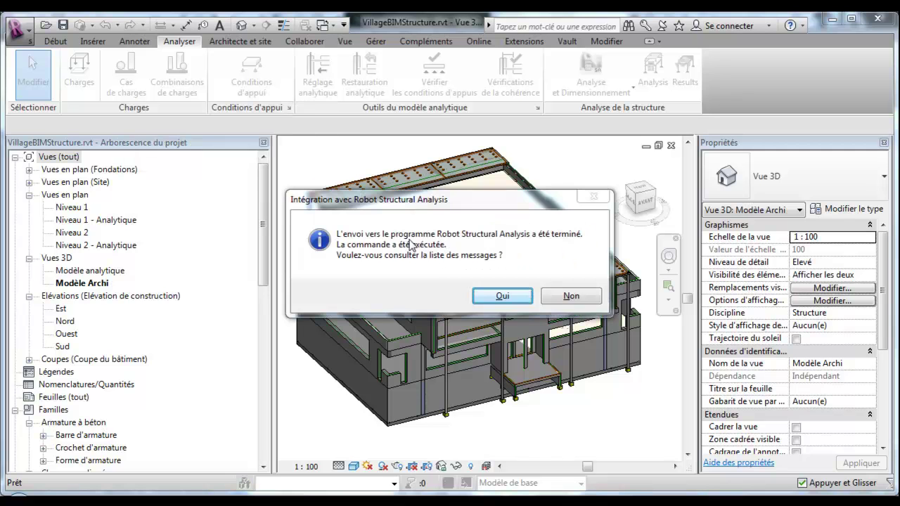
- Open the list of transfer messages, read through it and close it
left_click(502, 295)
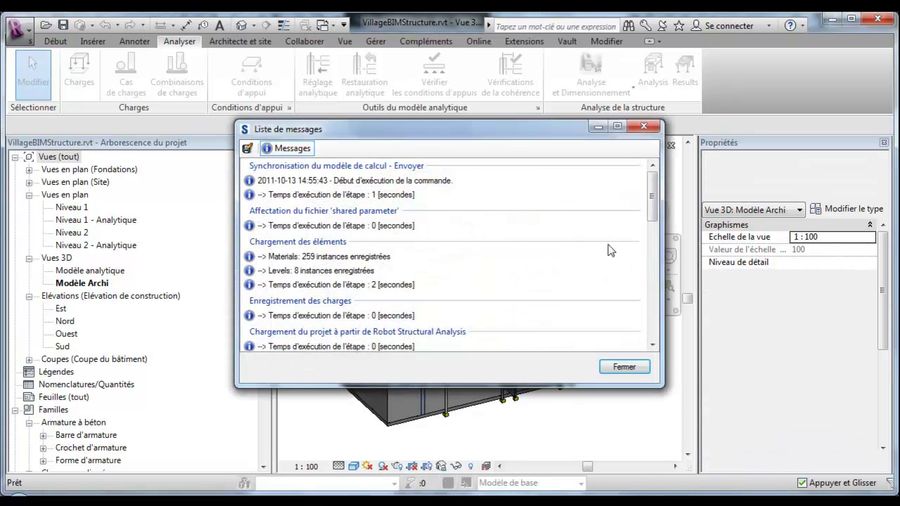
left_click_drag(653, 191, 654, 320)
left_click(644, 126)
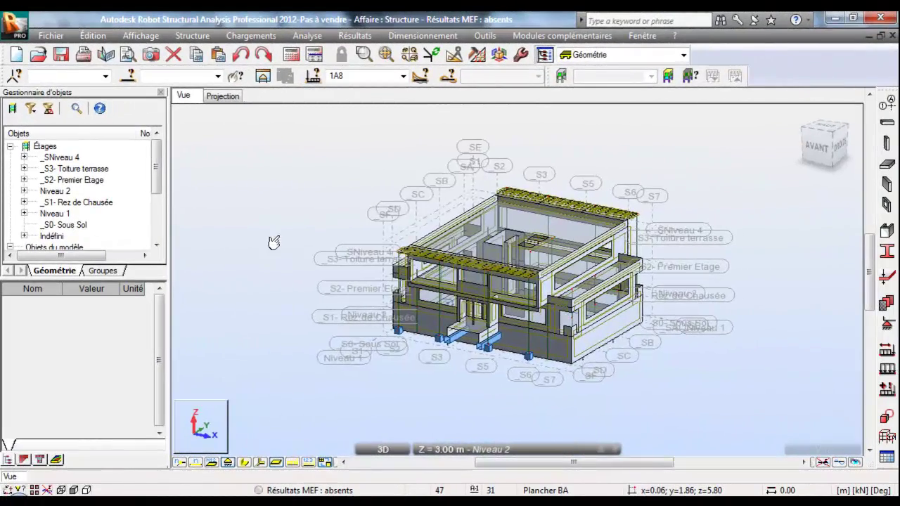
- Switch to Robot Structural Analysis and run the structural calculation of the transferred building model
middle_click_drag(273, 243, 322, 249)
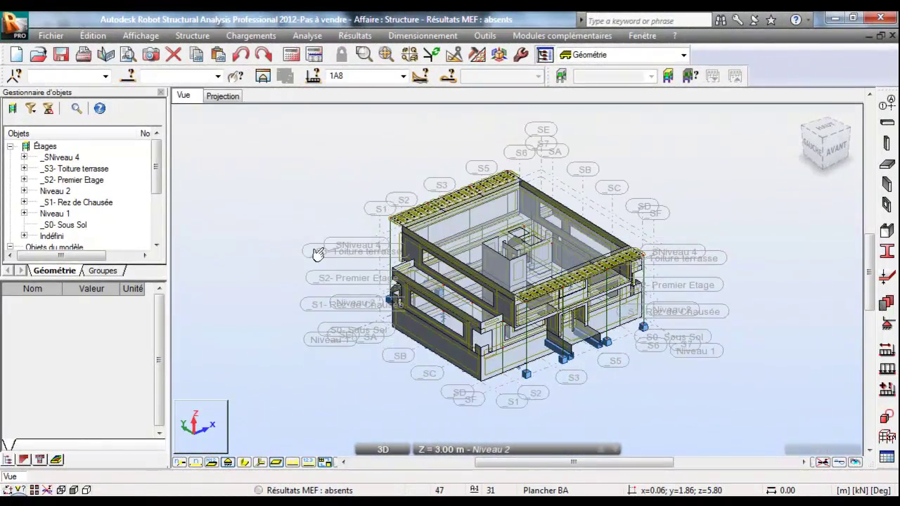
left_click(485, 35)
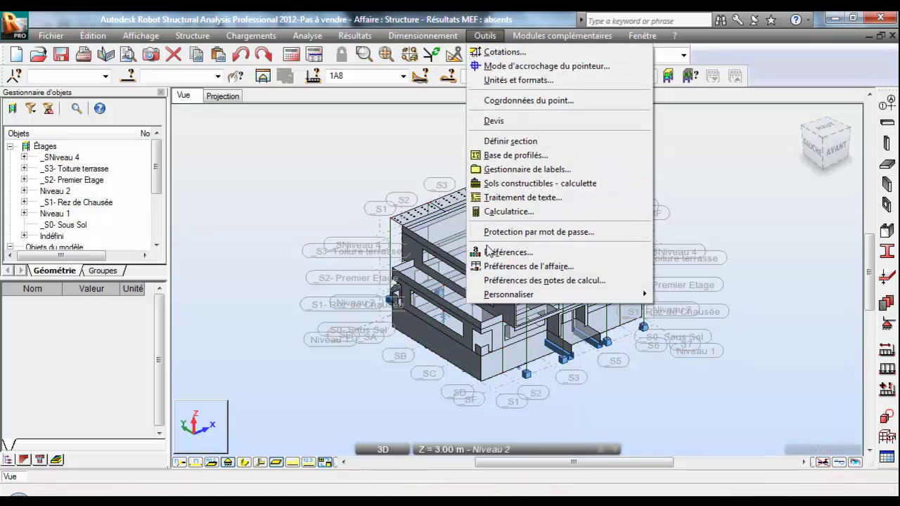
mouse_move(395, 35)
left_click(341, 16)
left_click(289, 59)
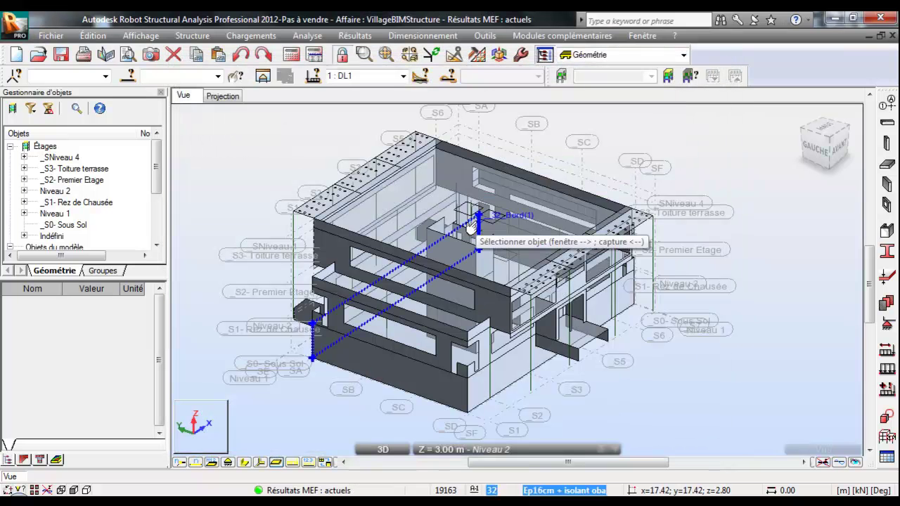
- Display the finite element mesh on the panels and examine it in 3D
left_click(324, 463)
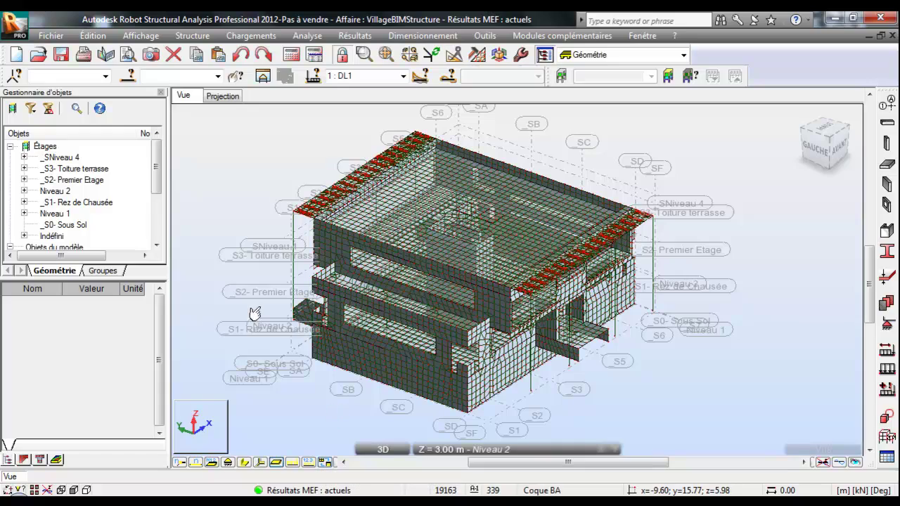
middle_click_drag(669, 283, 703, 313, "shift")
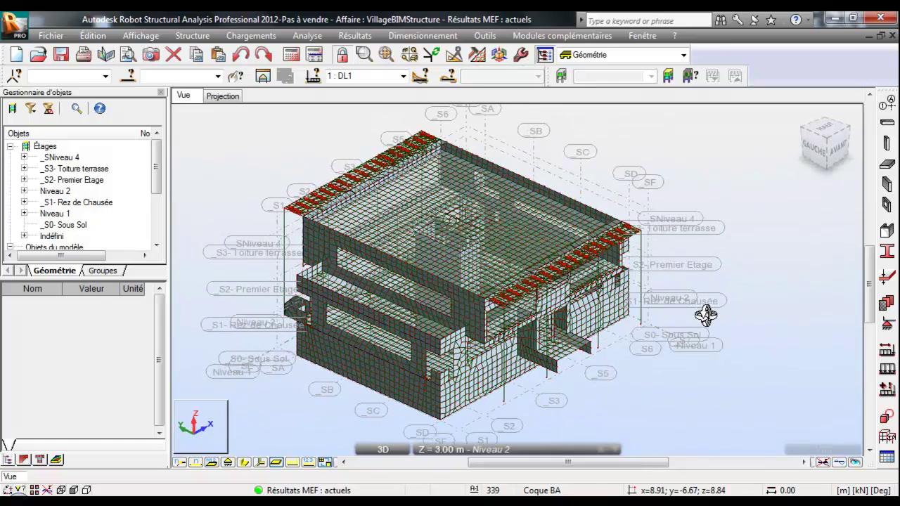
- Display the panel maps of z displacements for load case DL1 and examine the building from several angles
left_click(354, 36)
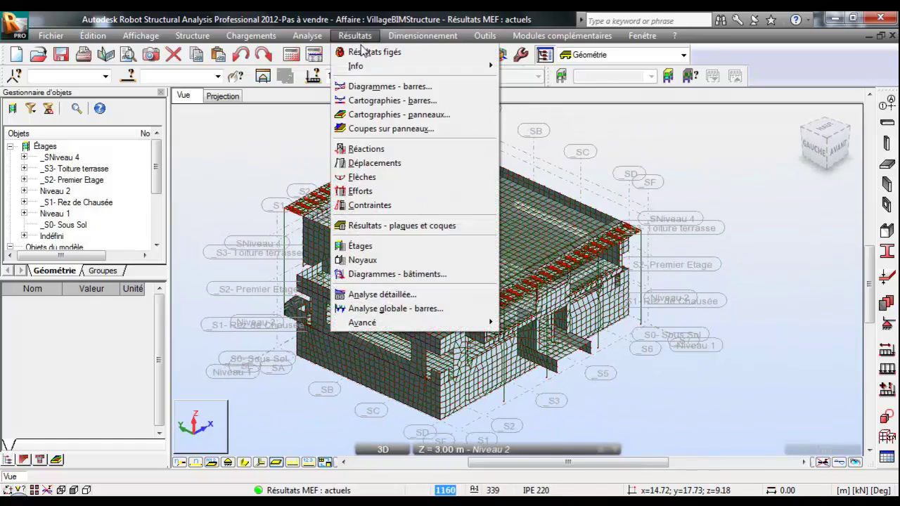
left_click(382, 115)
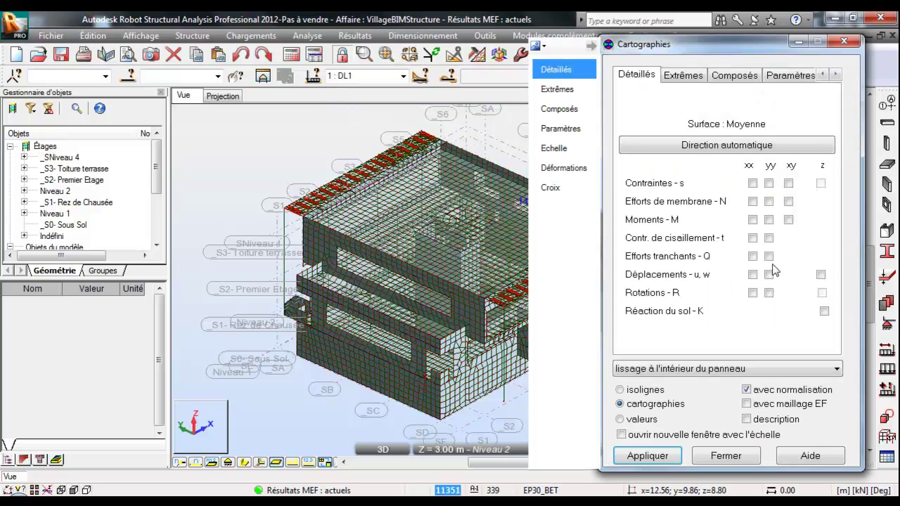
left_click(657, 457)
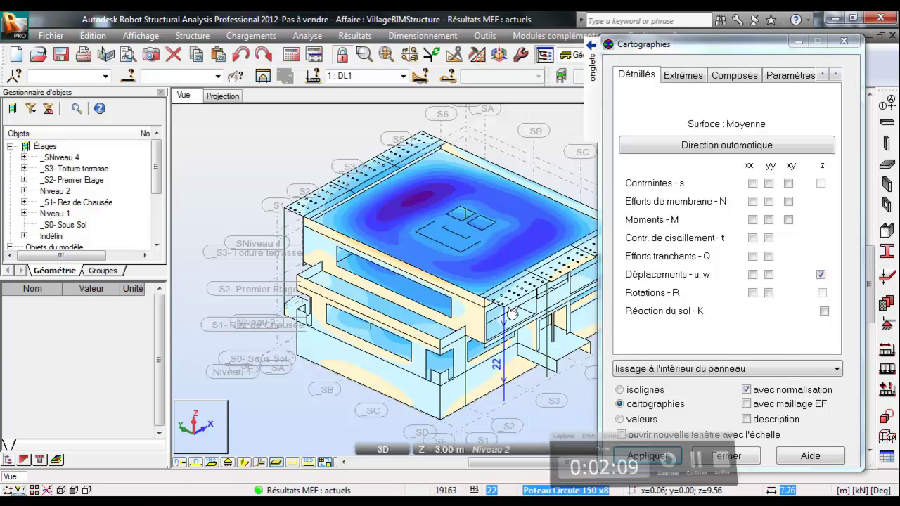
left_click(844, 41)
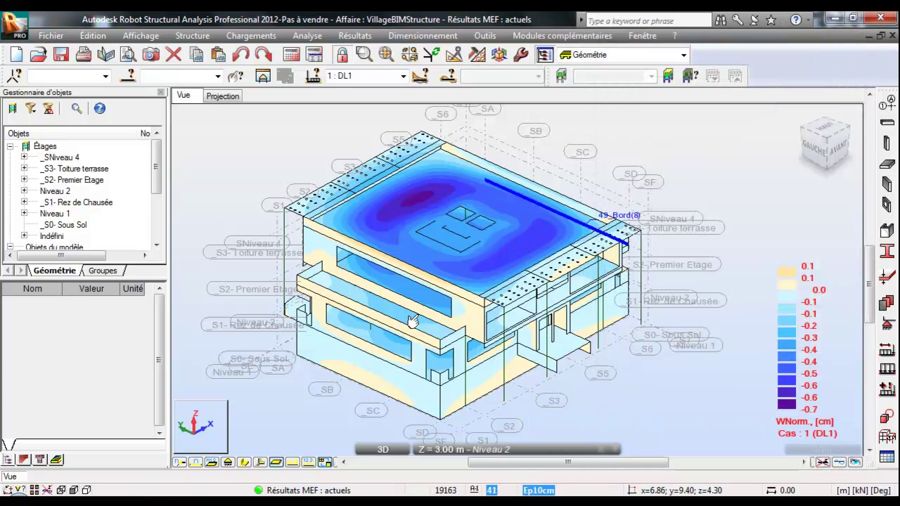
middle_click_drag(310, 316, 290, 322, "shift")
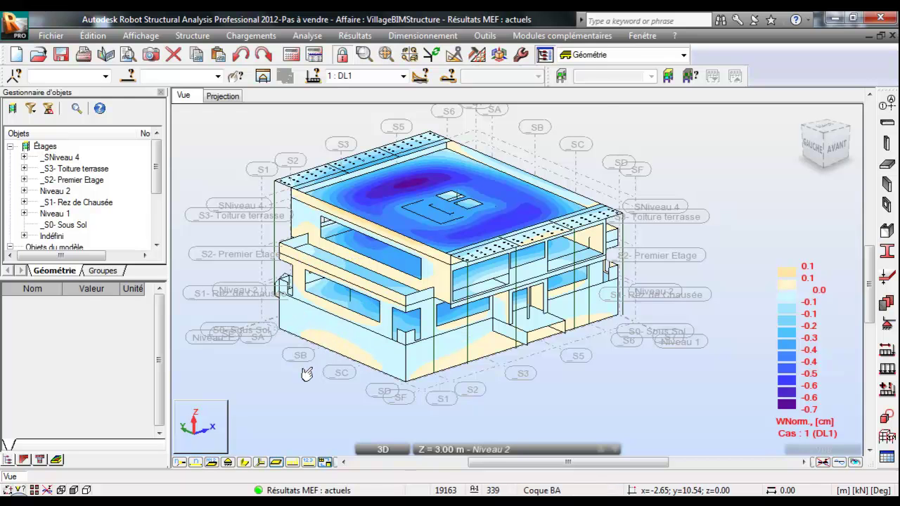
middle_click_drag(306, 374, 295, 330, "shift")
- Remove the z displacement map from the panels and hide the finite element mesh
left_click(355, 35)
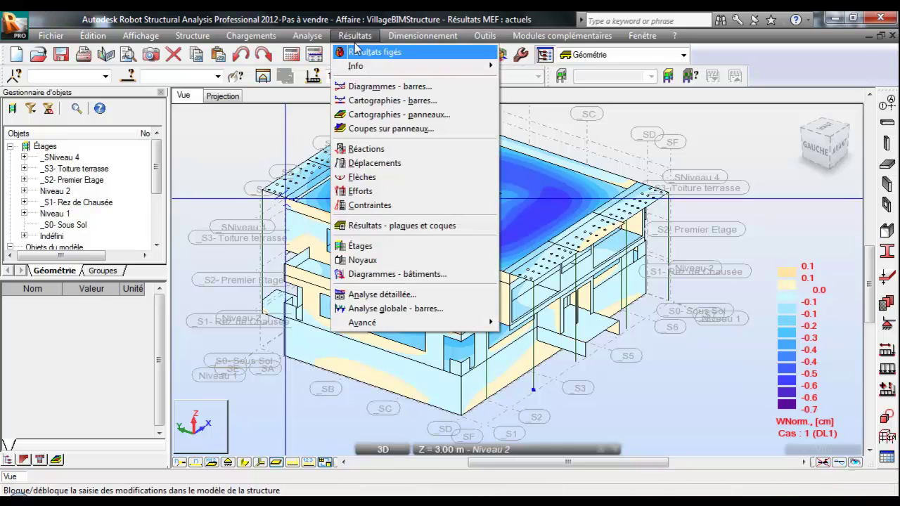
left_click(364, 116)
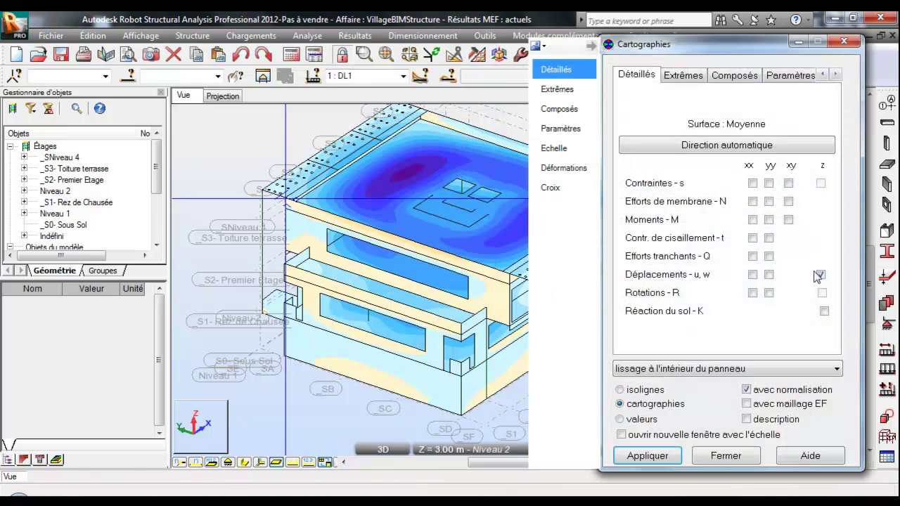
left_click(726, 456)
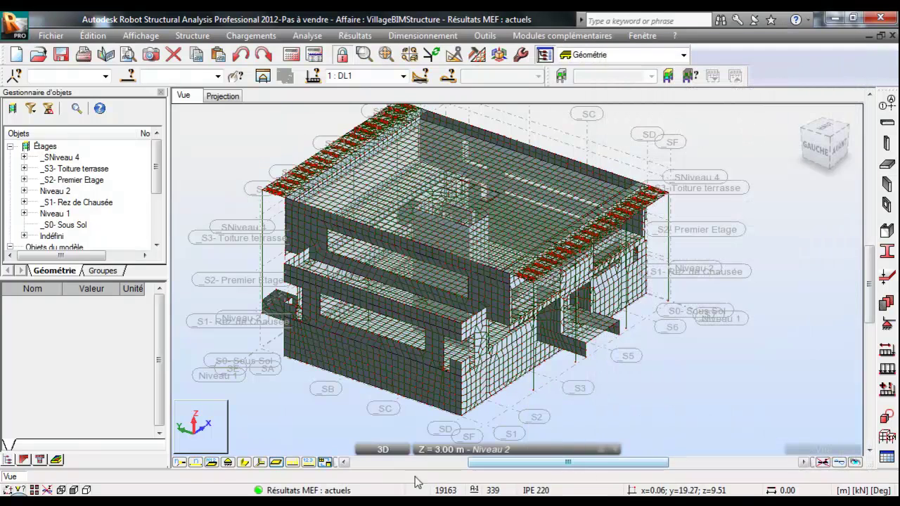
left_click(325, 463)
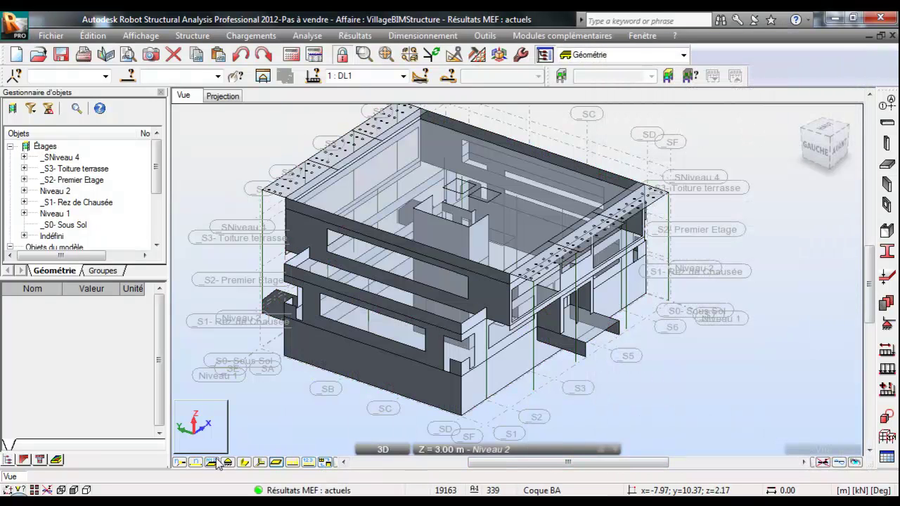
- Show the bar section shapes, switch to load case LL1 and briefly display its load symbols and values
left_click(244, 462)
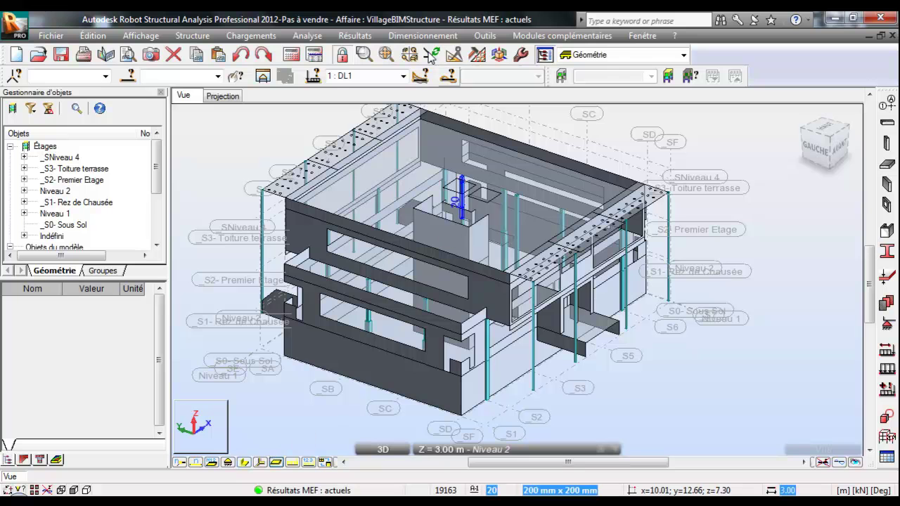
left_click(404, 76)
left_click(358, 97)
left_click(292, 463)
left_click(309, 462)
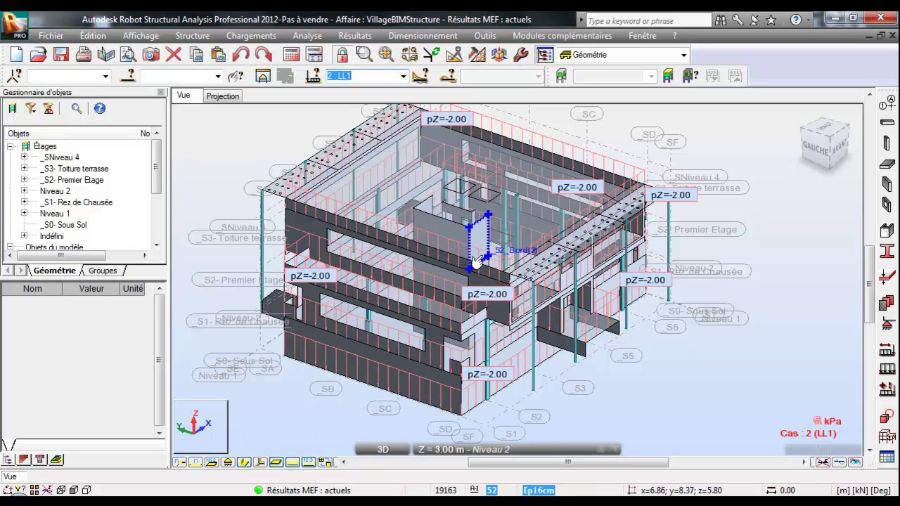
left_click(325, 463)
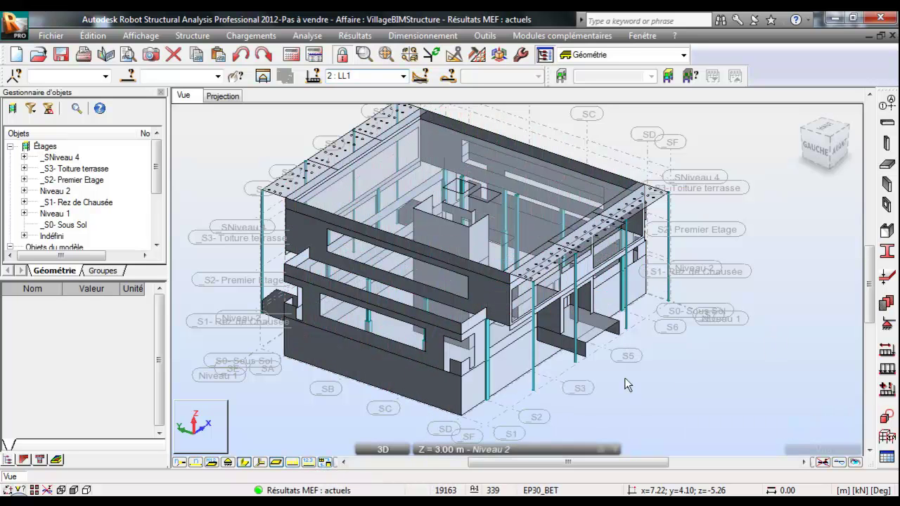
- Copy the two circular front columns 22 and 24 once by a translation vector of 2.25, 0, 0 m
left_click(534, 373)
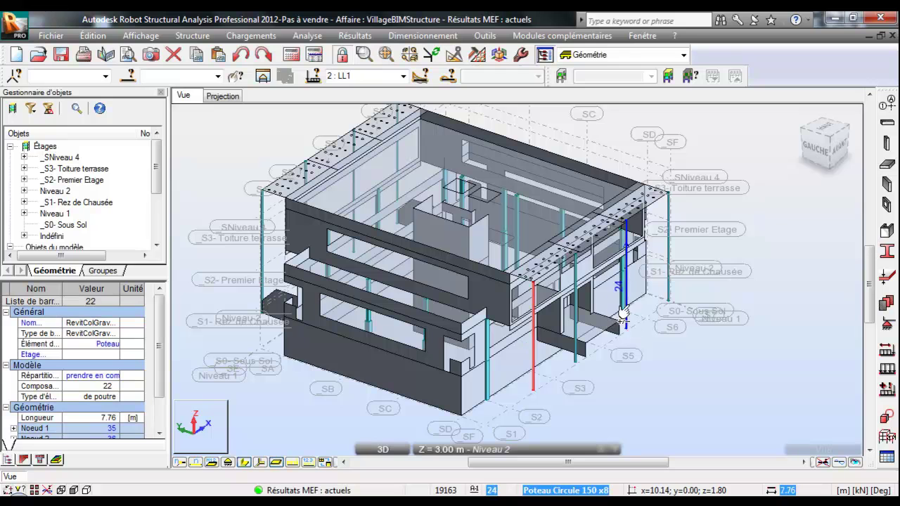
left_click(627, 318, "ctrl")
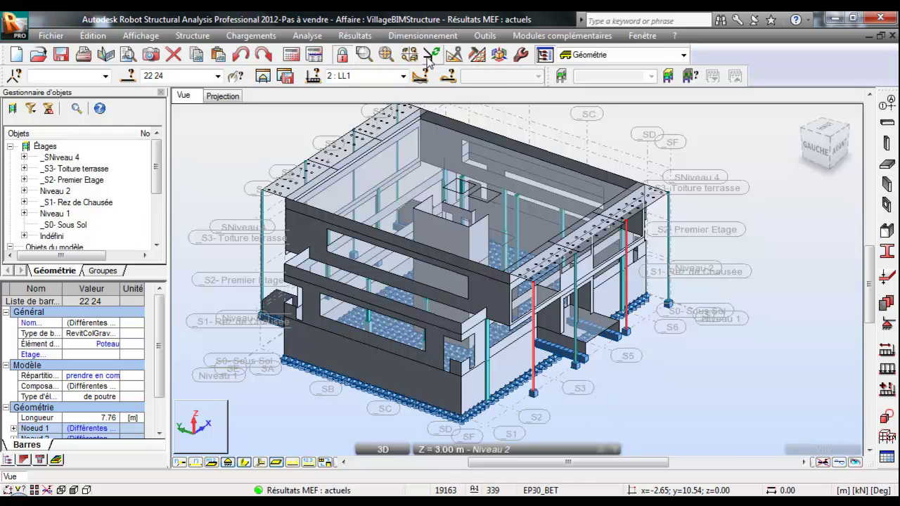
left_click(455, 54)
left_click(162, 81)
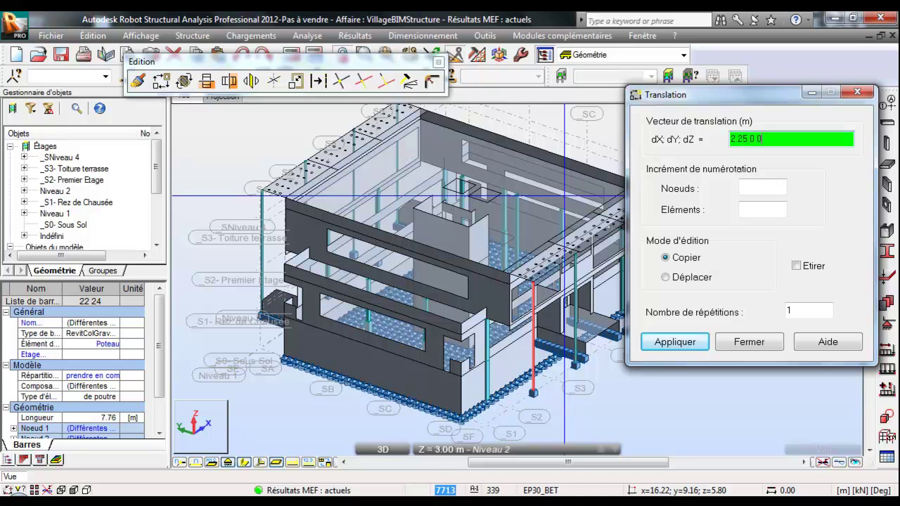
left_click(677, 341)
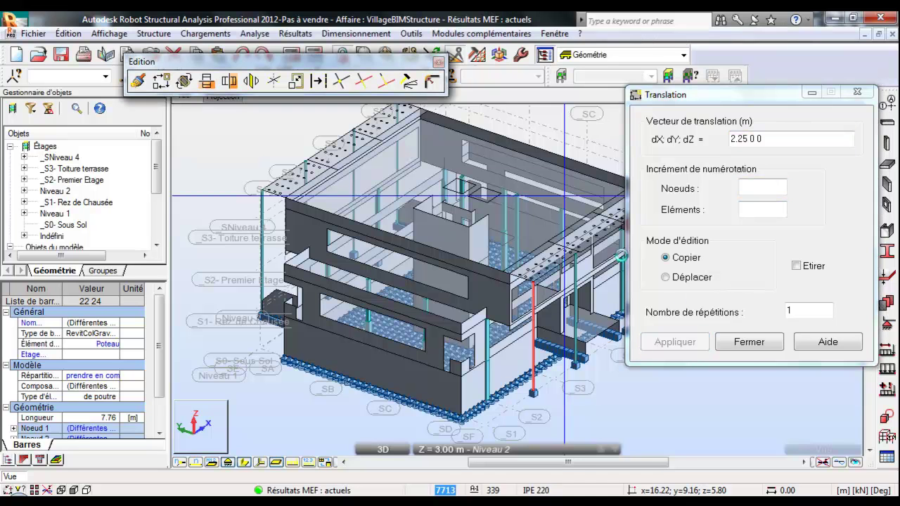
left_click(749, 342)
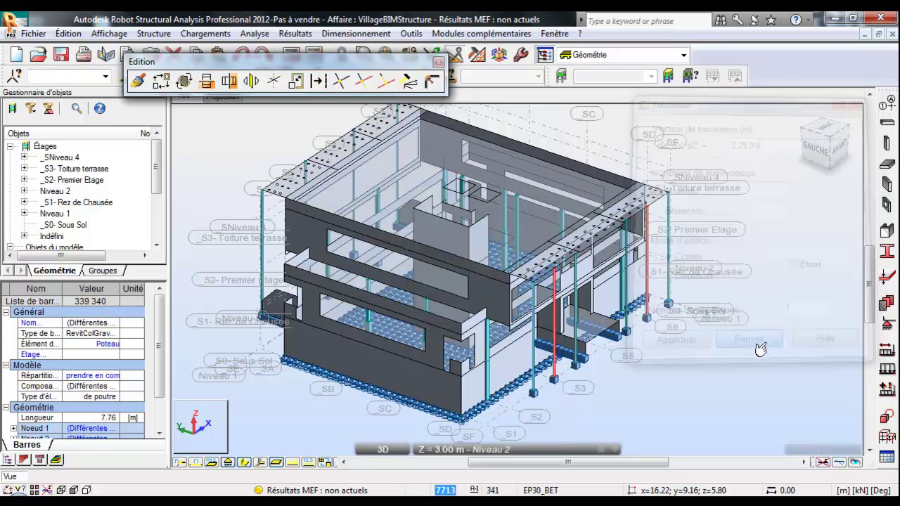
middle_click_drag(713, 315, 622, 418)
left_click(621, 418)
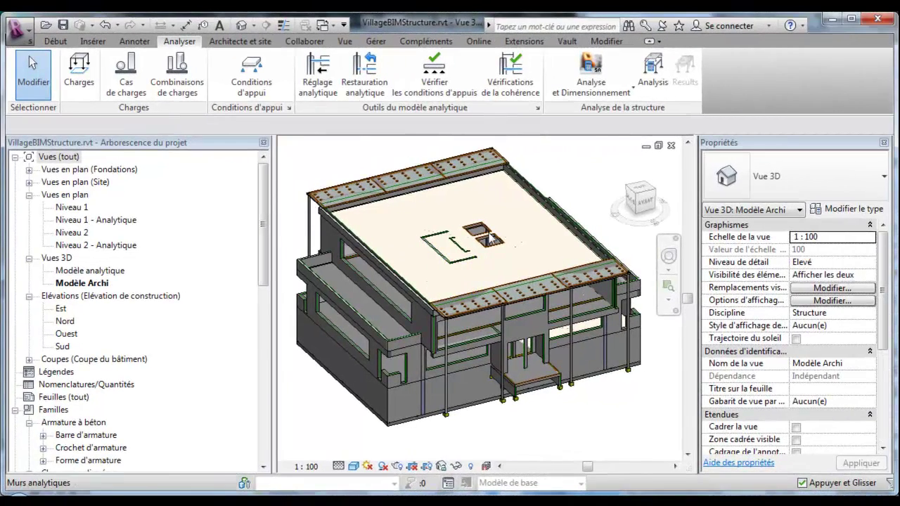
- Switch back to Revit and update the model from Robot Structural Analysis through the integration
left_click(623, 98)
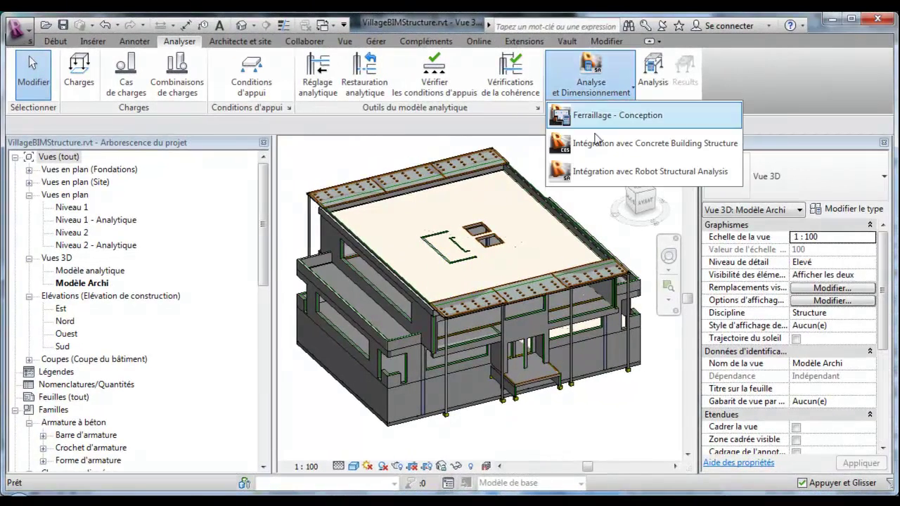
left_click(587, 175)
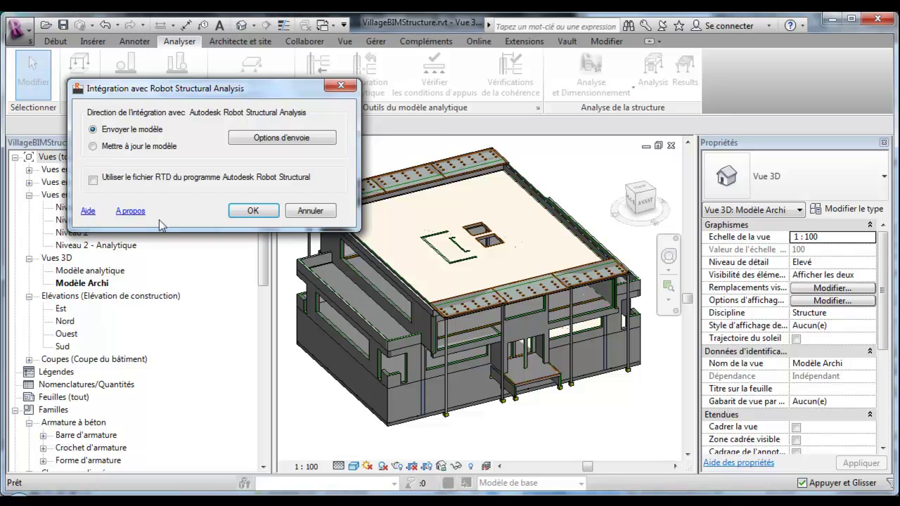
left_click(92, 145)
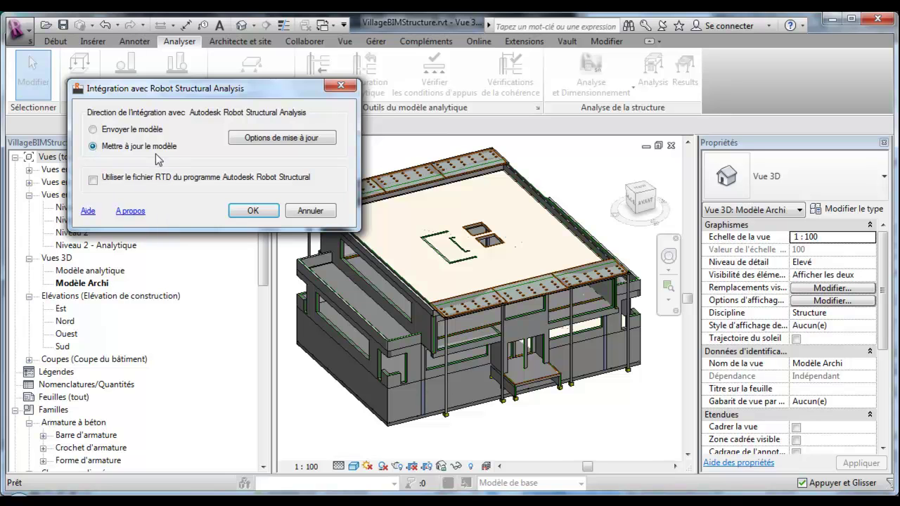
left_click(250, 211)
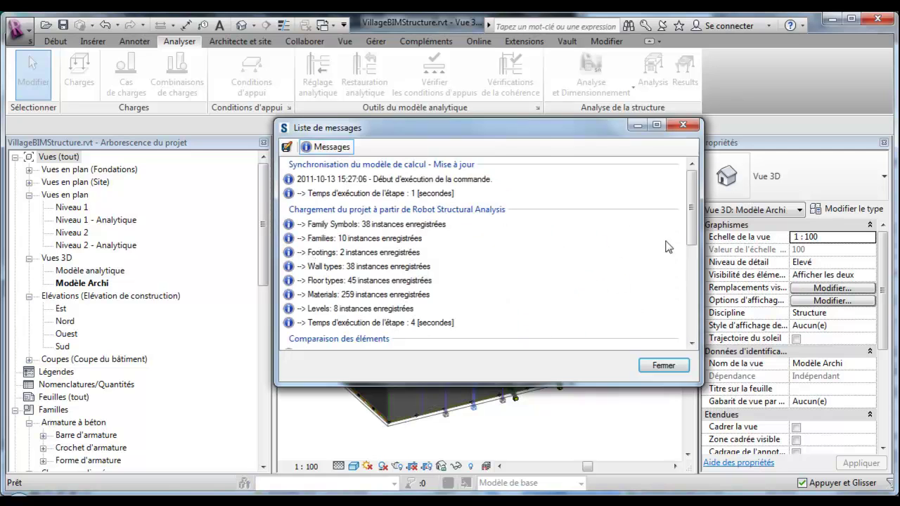
- Read and close the update message list, and examine the columns along the front facade in 3D
left_click_drag(698, 215, 698, 308)
left_click(663, 365)
left_click(565, 437)
middle_click_drag(457, 424, 363, 458, "shift")
scroll(582, 398, "up", 3)
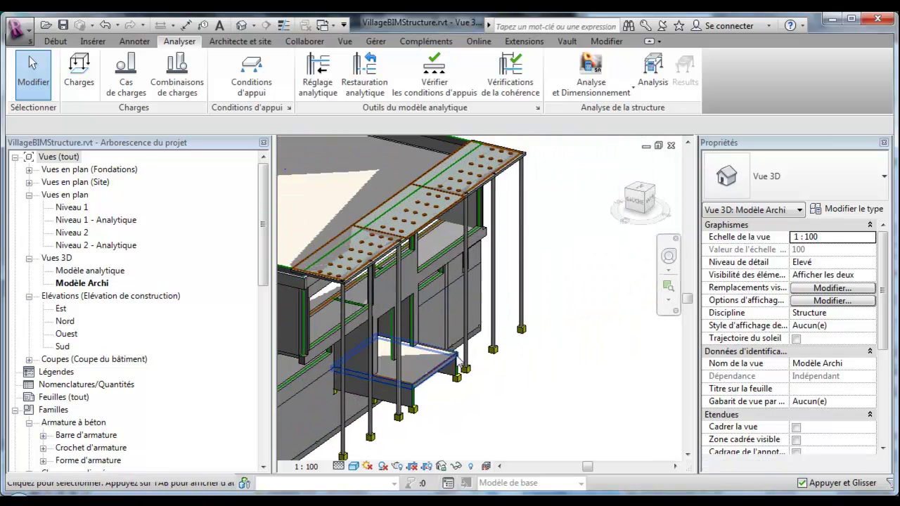